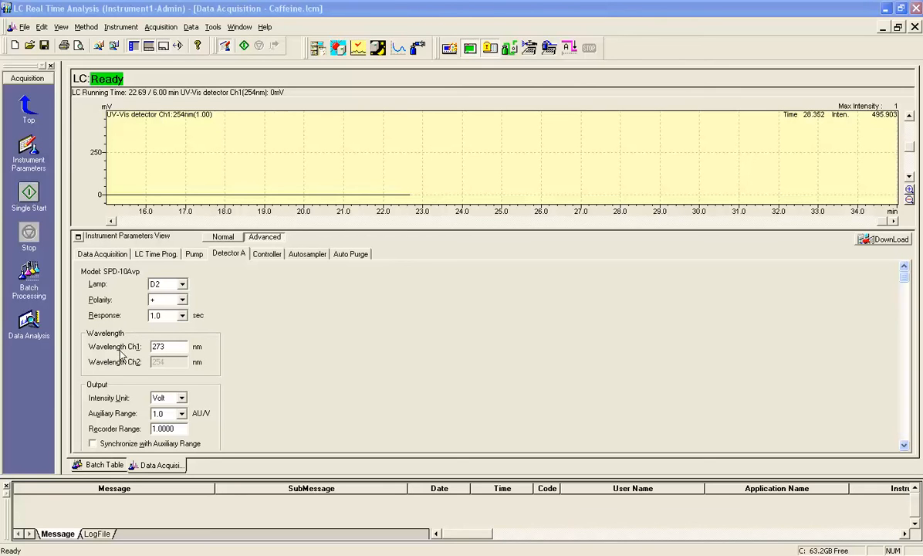
Set Detector A's Wavelength Ch1 to 254 nm
{"action": "left_click", "coordinate": [163, 346]}
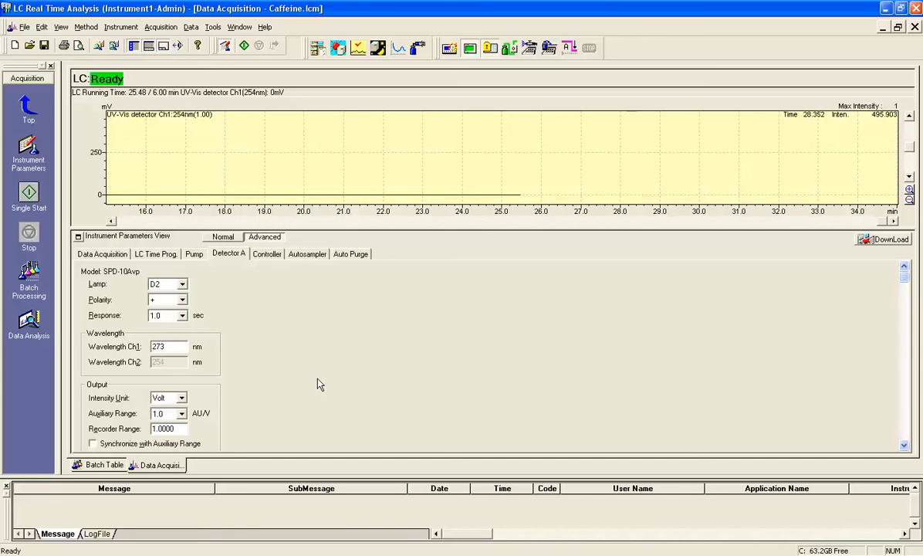
{"action": "double_click", "coordinate": [179, 344]}
{"action": "type", "text": "2254"}
{"action": "key", "text": "BackSpace"}
Check the controller settings and select Rack 1.5mL 70 vials as the autosampler's sample rack
{"action": "left_click", "coordinate": [265, 257]}
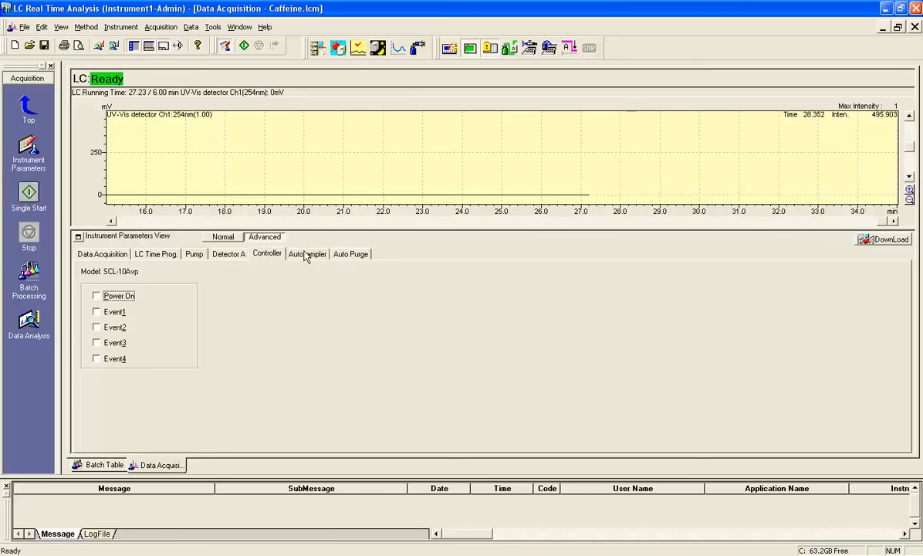
{"action": "left_click", "coordinate": [306, 254]}
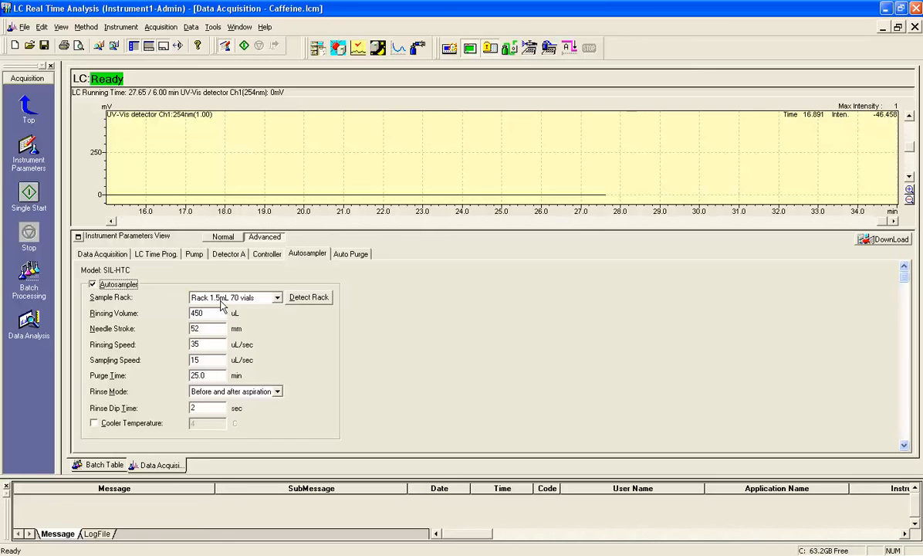
{"action": "left_click", "coordinate": [277, 298]}
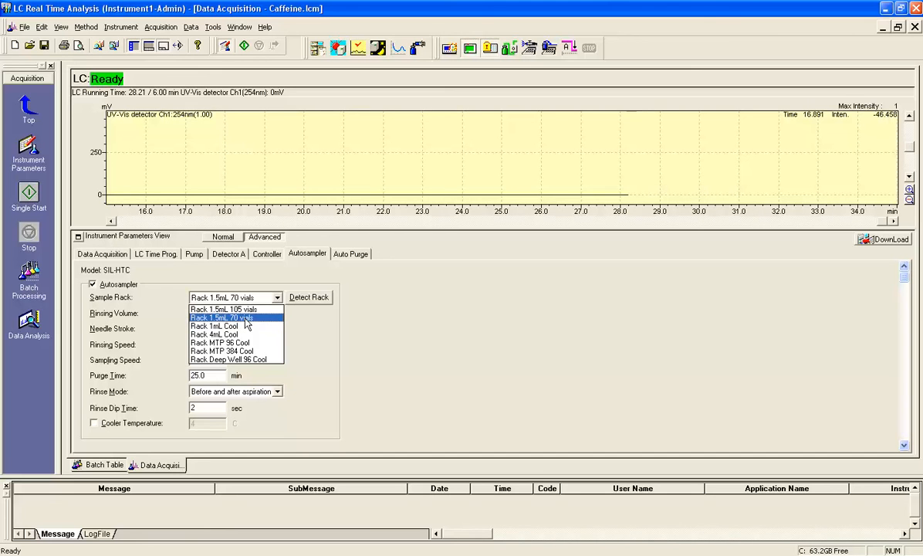
{"action": "left_click", "coordinate": [246, 323]}
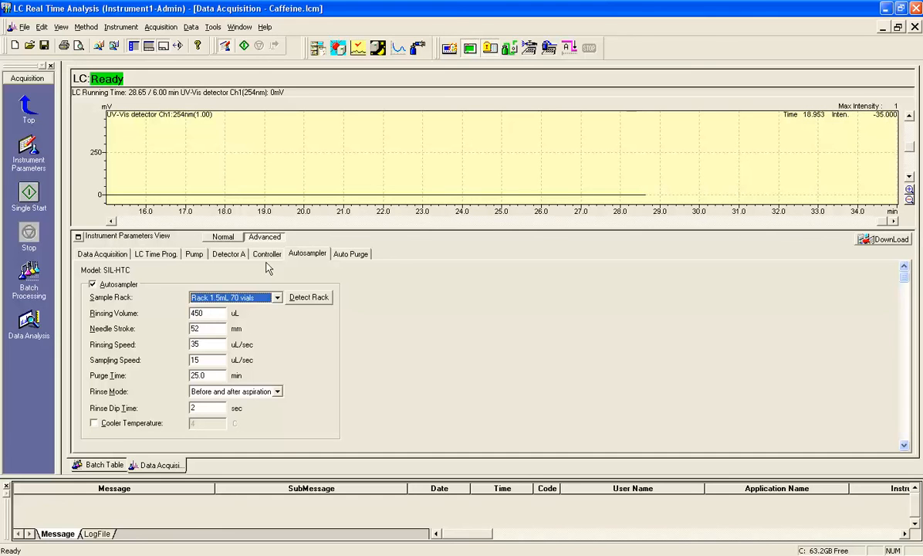
Go through the autosampler's rinsing, needle, speed and purge settings, and select Before and after aspiration as the rinse mode
{"action": "left_click", "coordinate": [217, 313]}
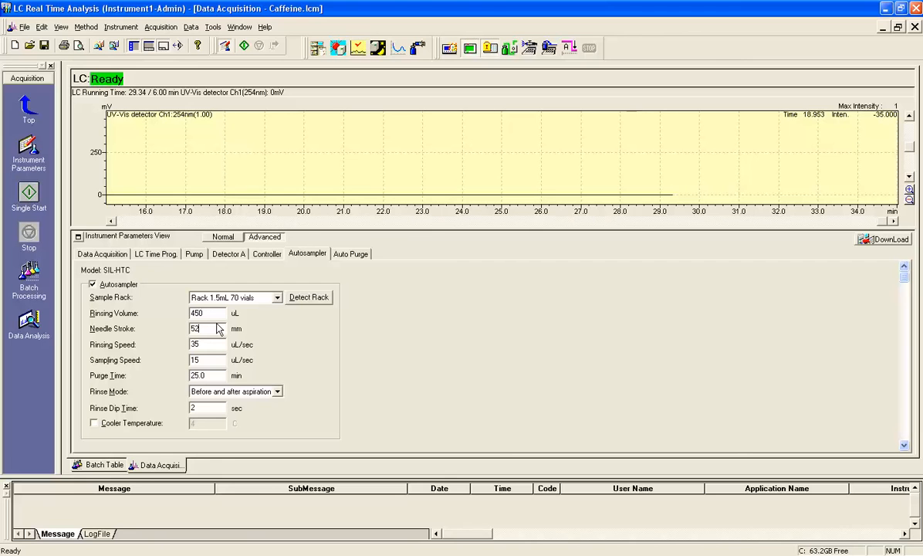
{"action": "left_click", "coordinate": [208, 342]}
{"action": "left_click", "coordinate": [211, 359]}
{"action": "left_click", "coordinate": [207, 375]}
{"action": "left_click", "coordinate": [277, 394]}
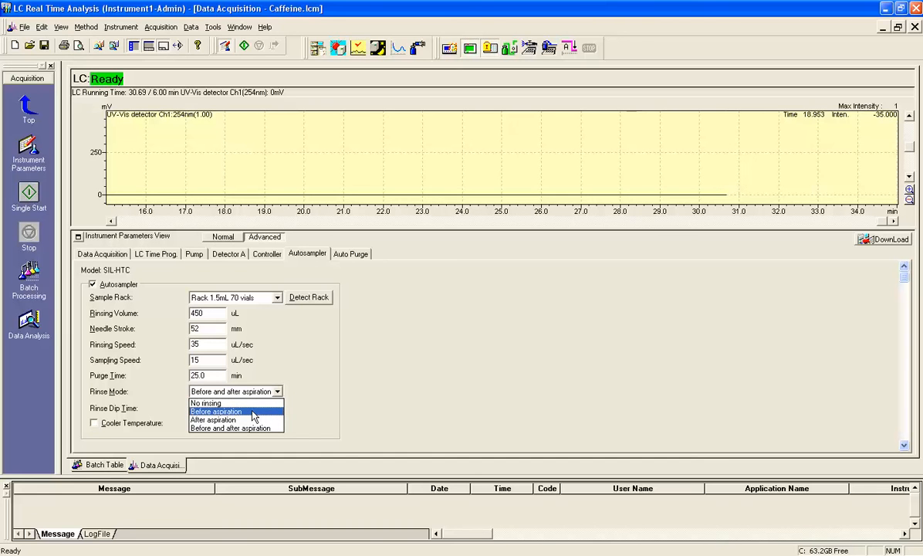
{"action": "left_click", "coordinate": [229, 428]}
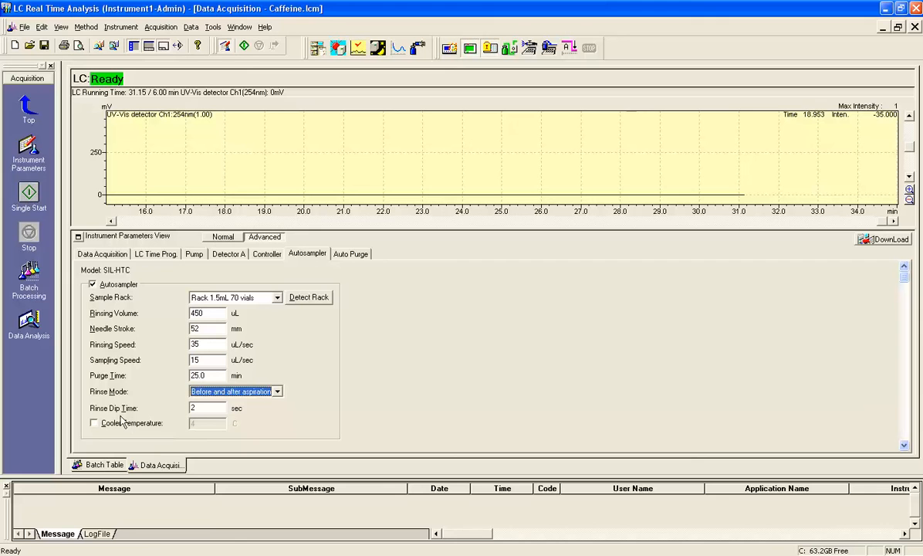
{"action": "left_click", "coordinate": [201, 407]}
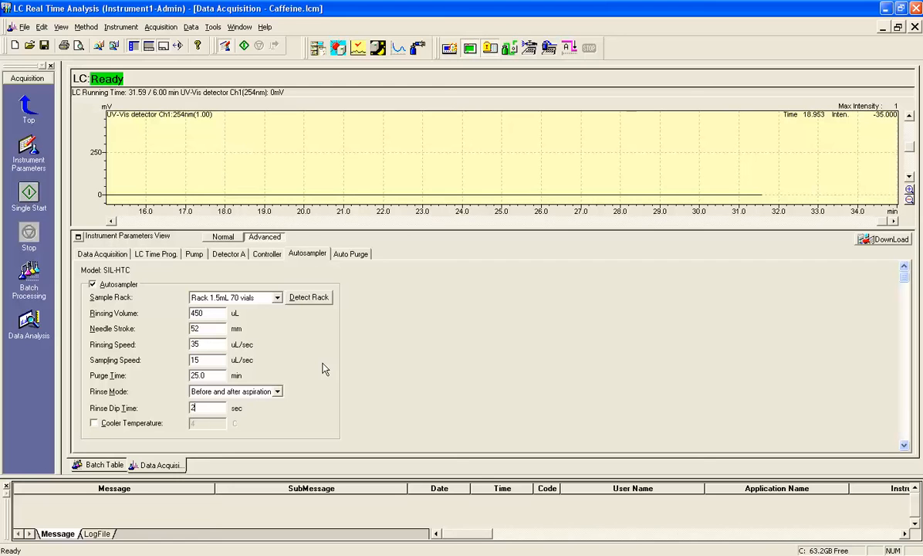
Review the auto purge, data acquisition, time program, pump, detector, controller and autosampler parameters of the method
{"action": "left_click", "coordinate": [343, 253]}
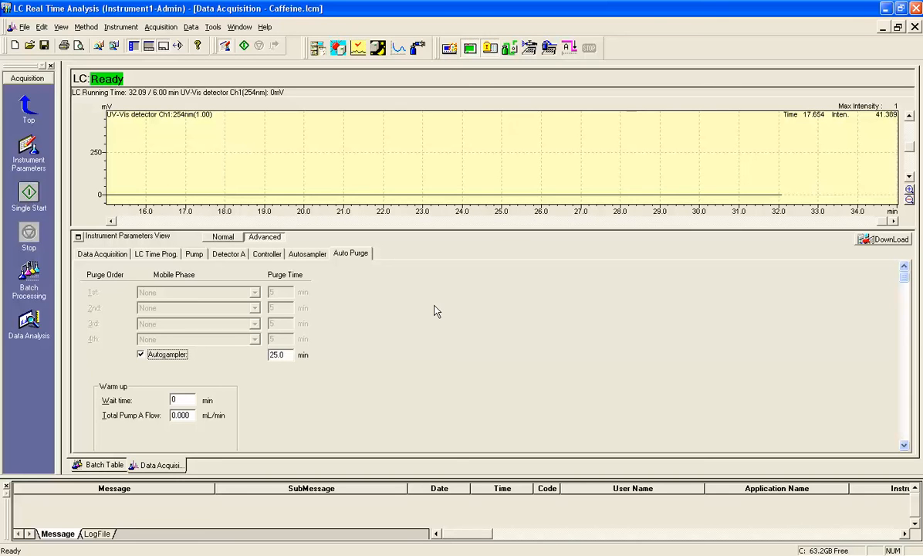
{"action": "left_click", "coordinate": [108, 254]}
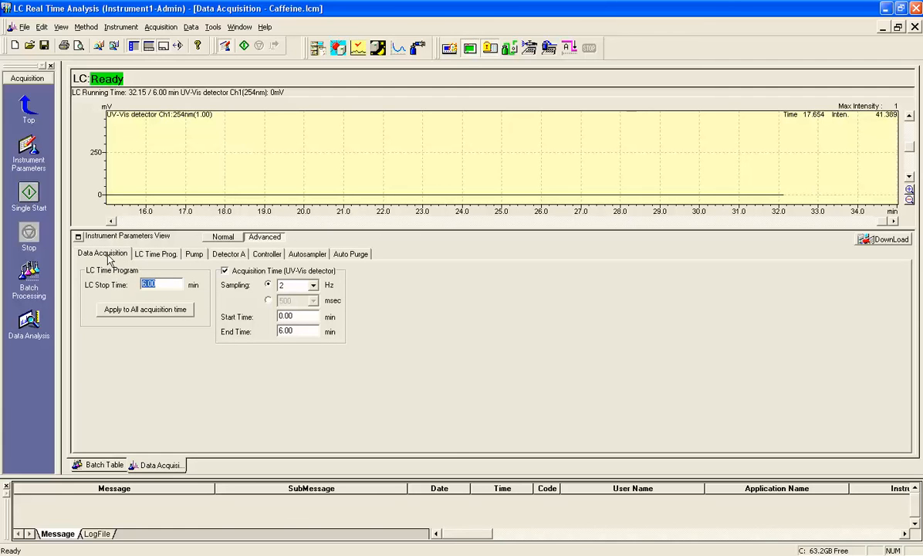
{"action": "left_click", "coordinate": [155, 255]}
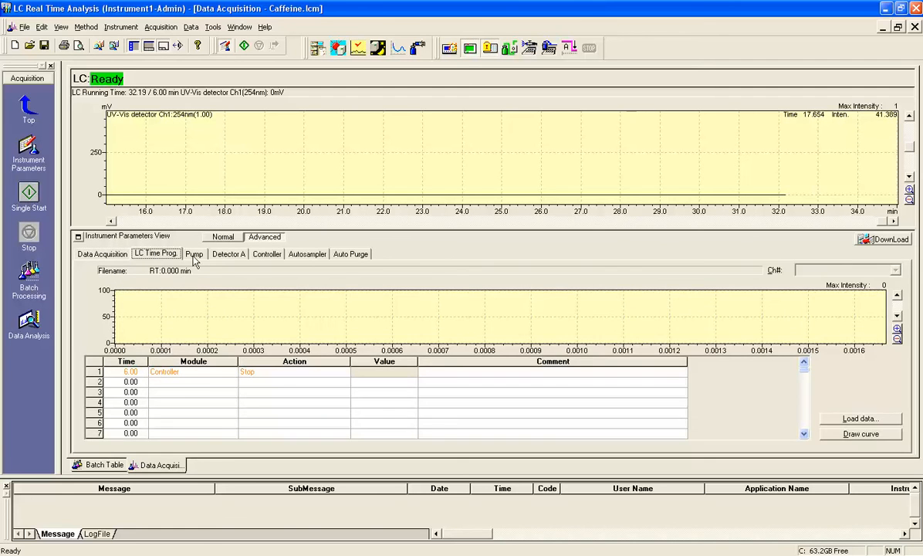
{"action": "left_click", "coordinate": [195, 256]}
{"action": "left_click", "coordinate": [230, 260]}
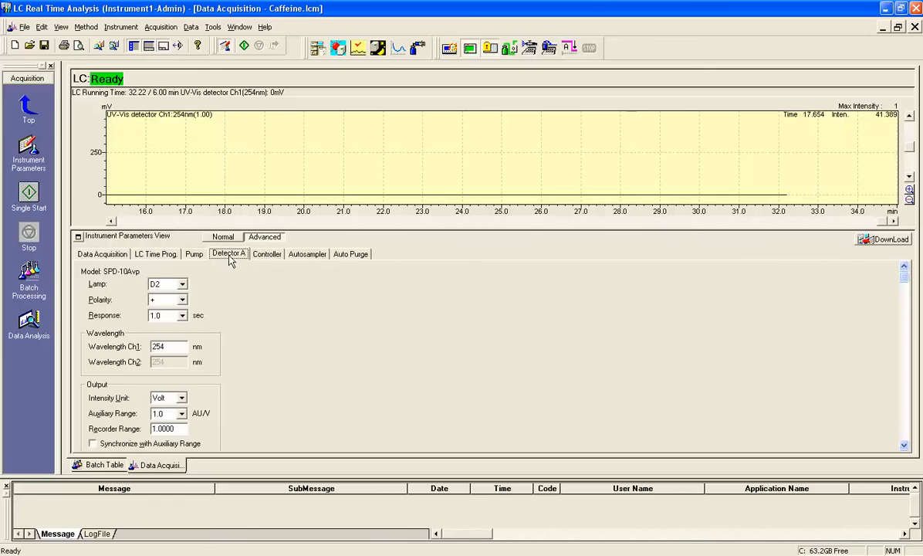
{"action": "left_click", "coordinate": [267, 257]}
{"action": "left_click", "coordinate": [309, 259]}
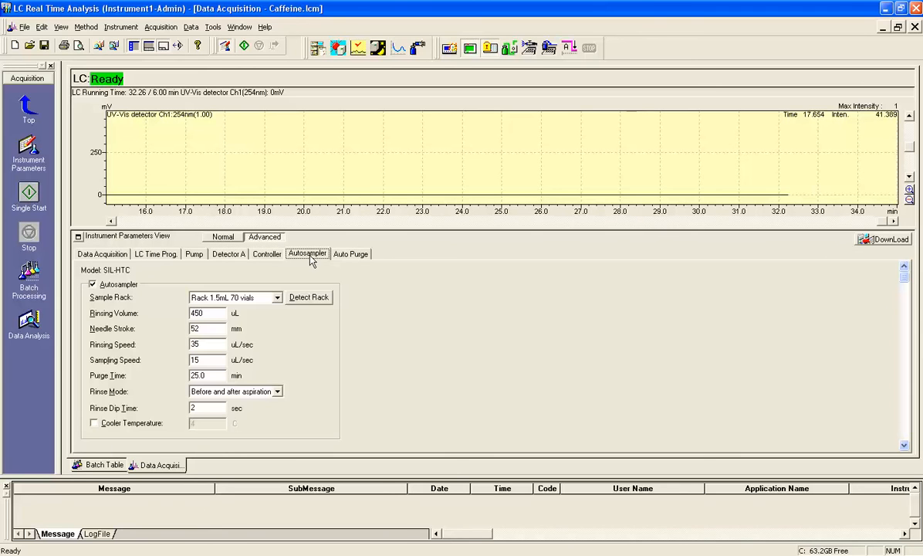
{"action": "left_click", "coordinate": [349, 256]}
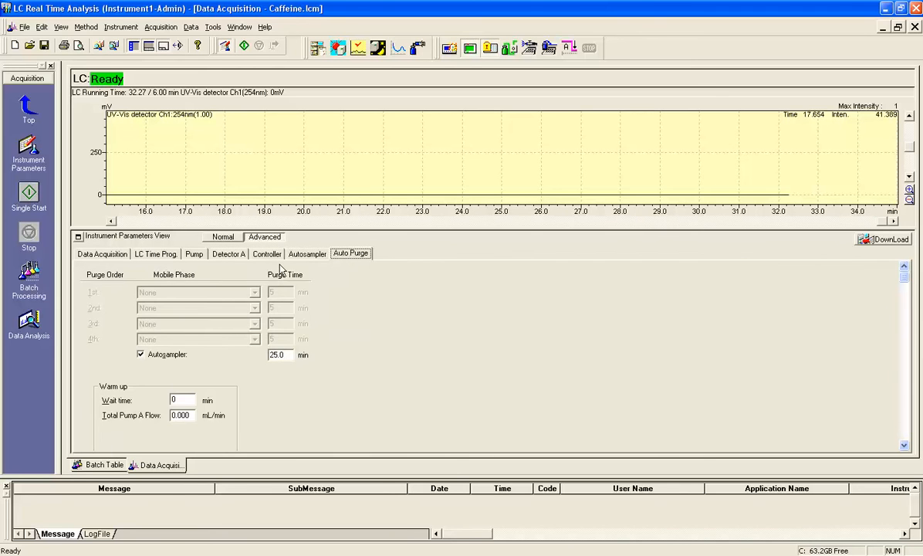
{"action": "left_click", "coordinate": [104, 256]}
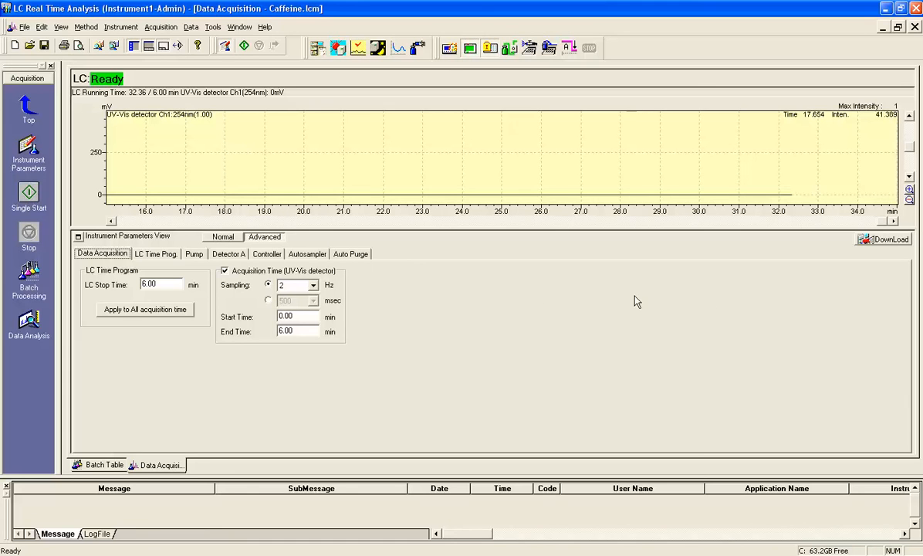
Cancel the download that would overwrite Caffeine.lcm and start saving the method as a new file in the LabSolutions folder
{"action": "left_click", "coordinate": [884, 242]}
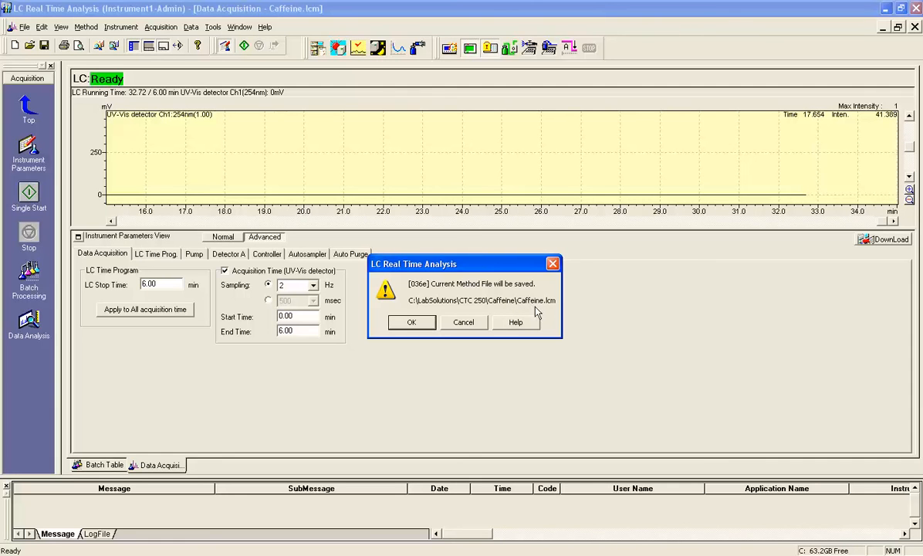
{"action": "left_click", "coordinate": [477, 324]}
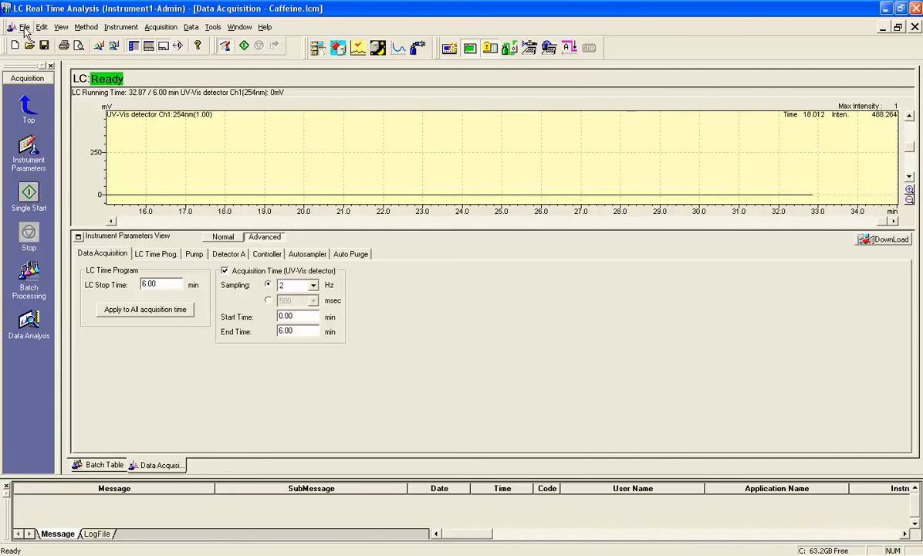
{"action": "left_click", "coordinate": [25, 28]}
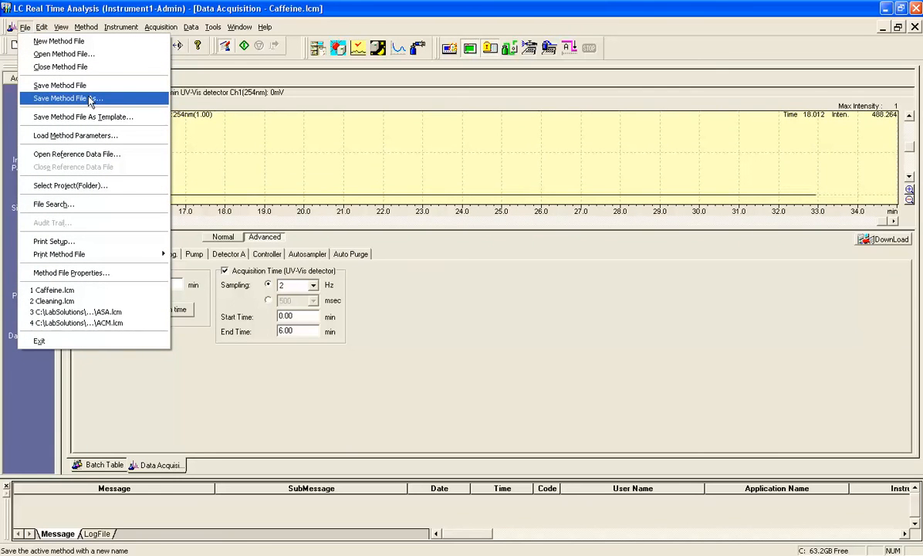
{"action": "left_click", "coordinate": [90, 99]}
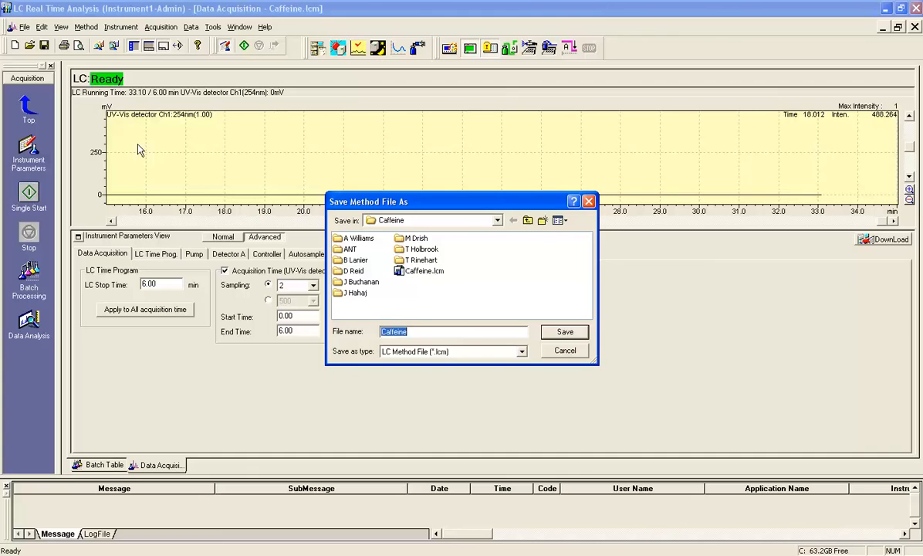
{"action": "left_click", "coordinate": [498, 221]}
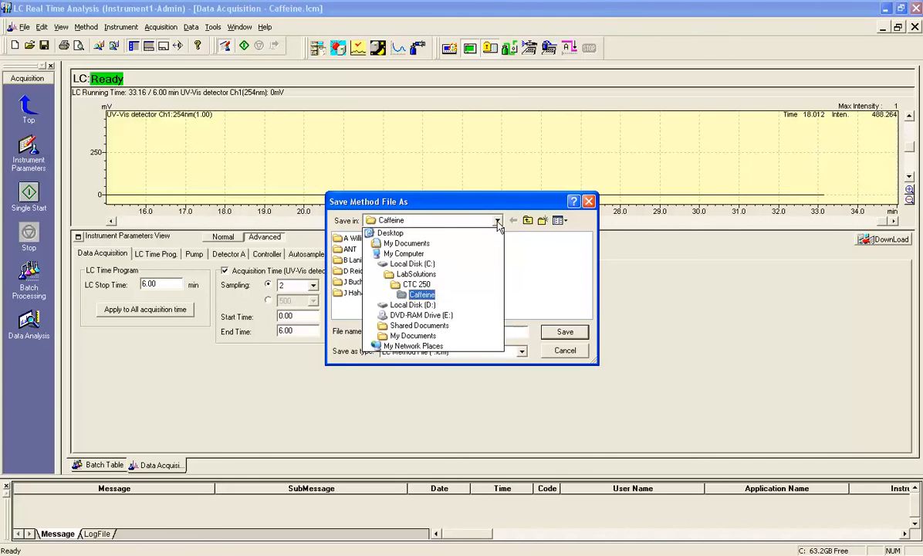
{"action": "left_click", "coordinate": [416, 275]}
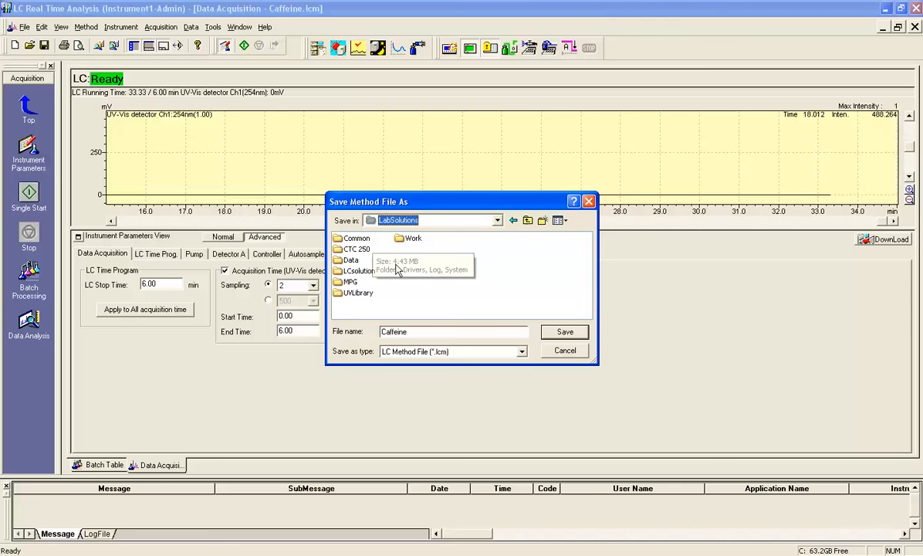
Create a folder named Chem-Techathon inside LabSolutions and open it as the save location
{"action": "left_click", "coordinate": [541, 223]}
{"action": "type", "text": "C"}
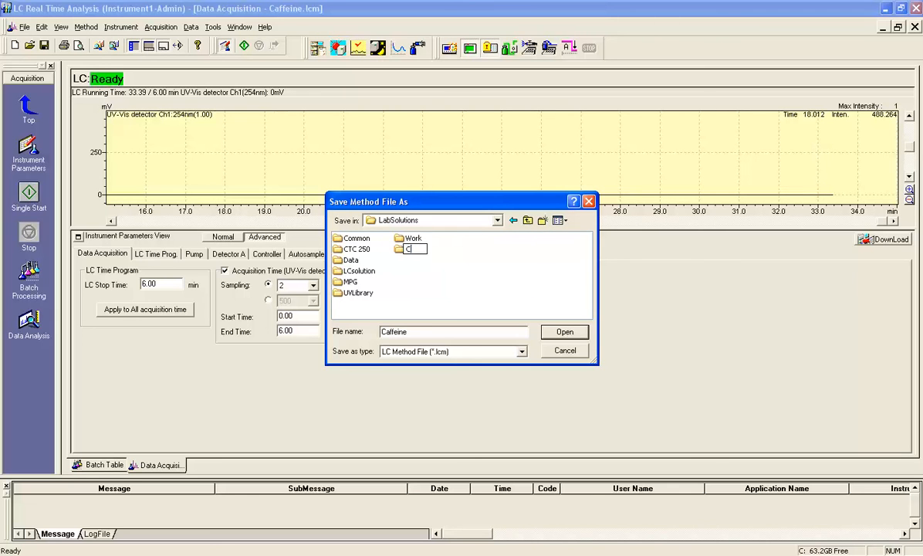
{"action": "type", "text": "hem-Techathon"}
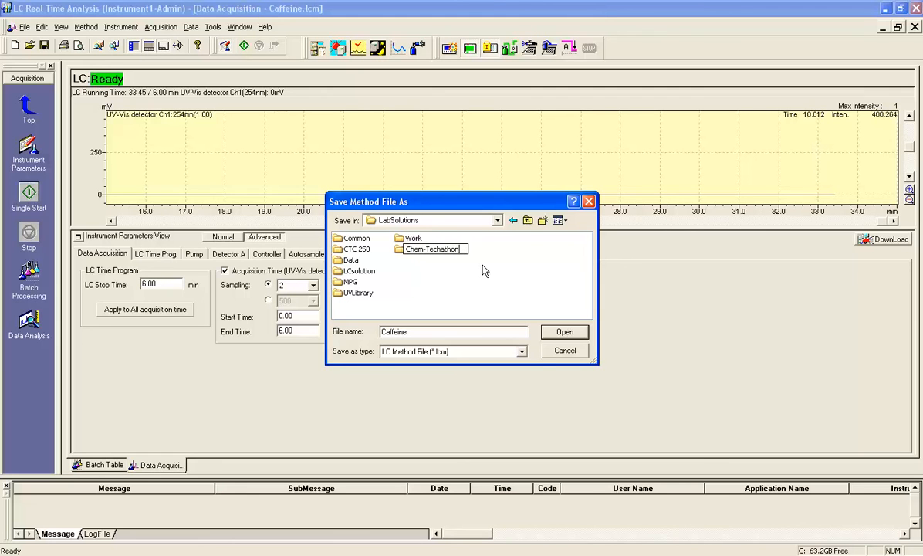
{"action": "left_click", "coordinate": [483, 272]}
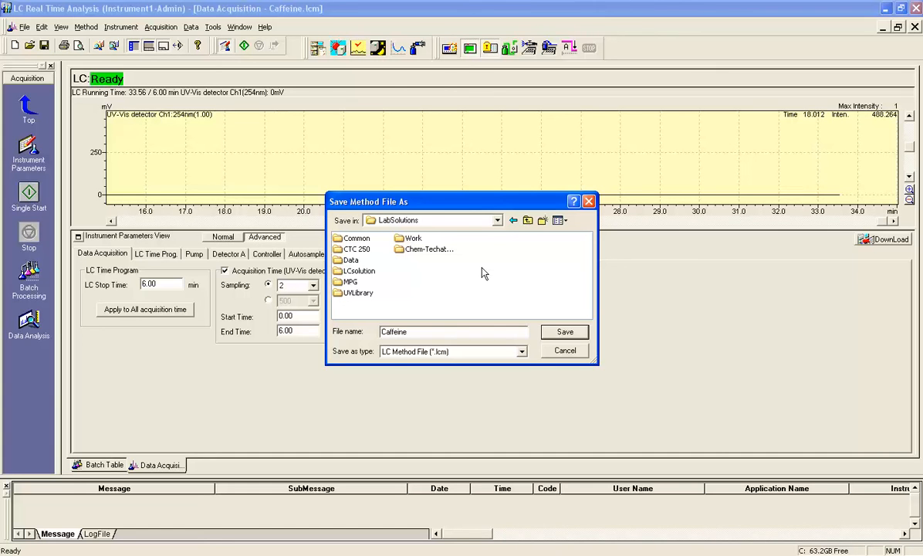
{"action": "double_click", "coordinate": [429, 249]}
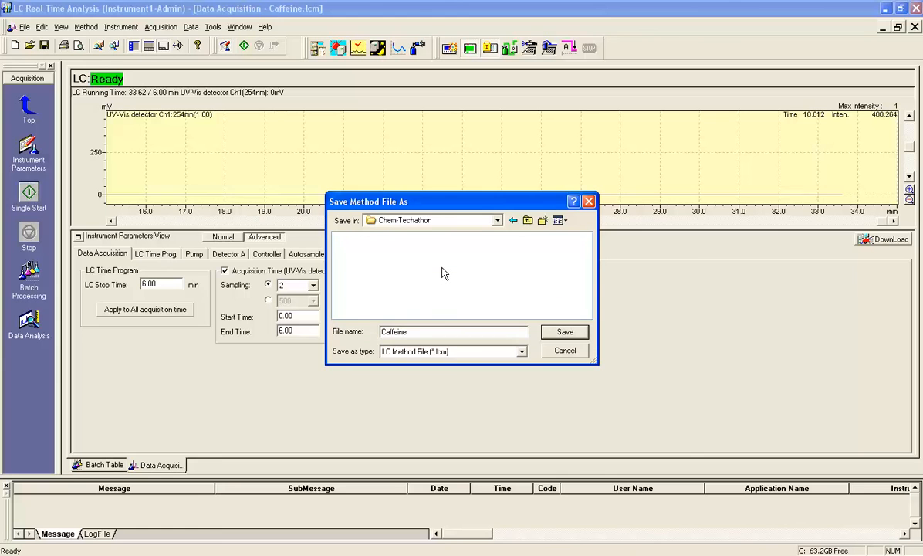
Save the method file as TH Test Method and download it to the instrument
{"action": "double_click", "coordinate": [412, 331]}
{"action": "type", "text": "TH t"}
{"action": "key", "text": "BackSpace"}
{"action": "key", "text": "BackSpace"}
{"action": "key", "text": "BackSpace"}
{"action": "type", "text": "Test Method"}
{"action": "left_click", "coordinate": [564, 333]}
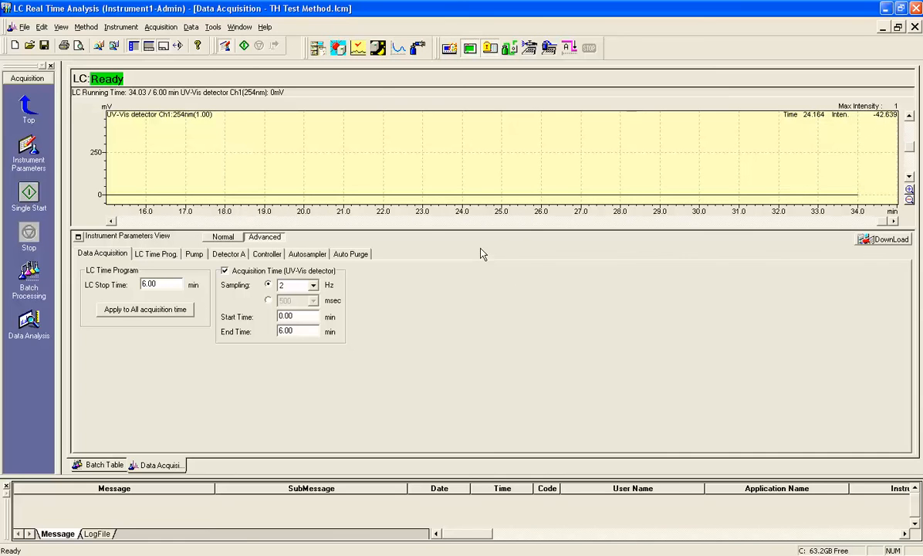
{"action": "left_click", "coordinate": [881, 241]}
Set Total Pump A Flow to 0.9 mL/min and download the change to the instrument, saving the current method file
{"action": "left_click", "coordinate": [194, 255]}
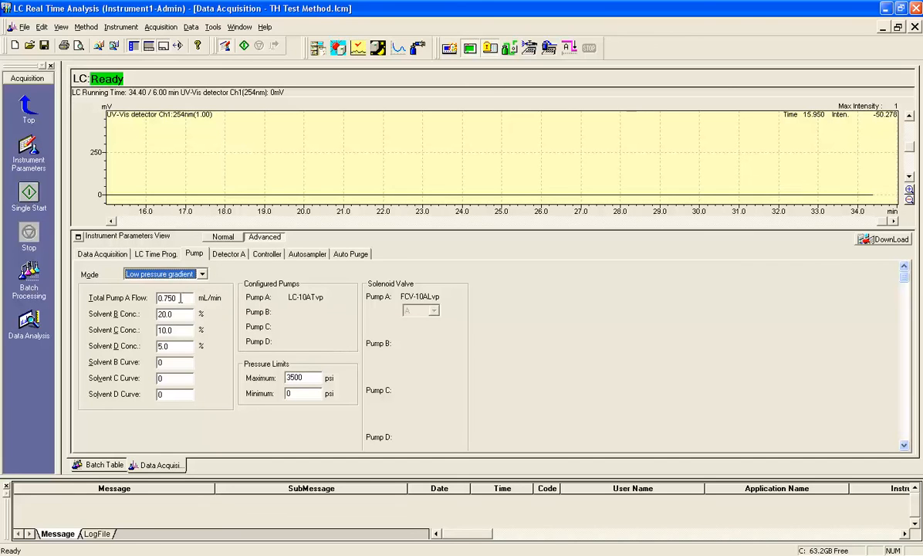
{"action": "key", "text": "Tab"}
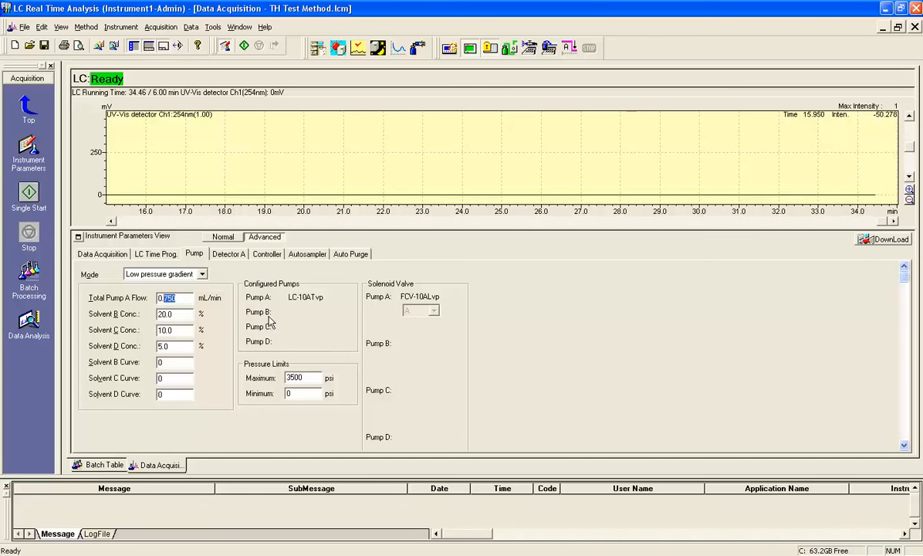
{"action": "type", "text": "0.9"}
{"action": "left_click", "coordinate": [188, 315]}
{"action": "left_click", "coordinate": [872, 240]}
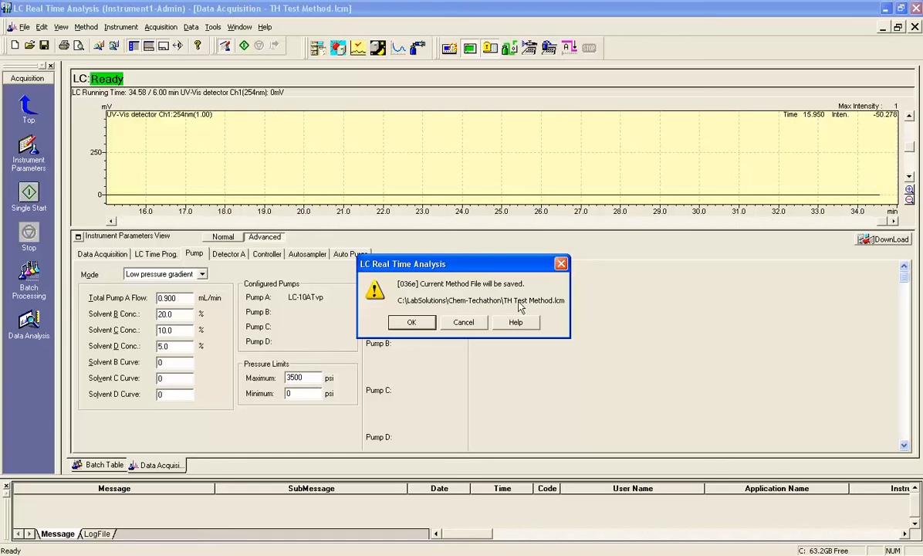
{"action": "left_click", "coordinate": [411, 322]}
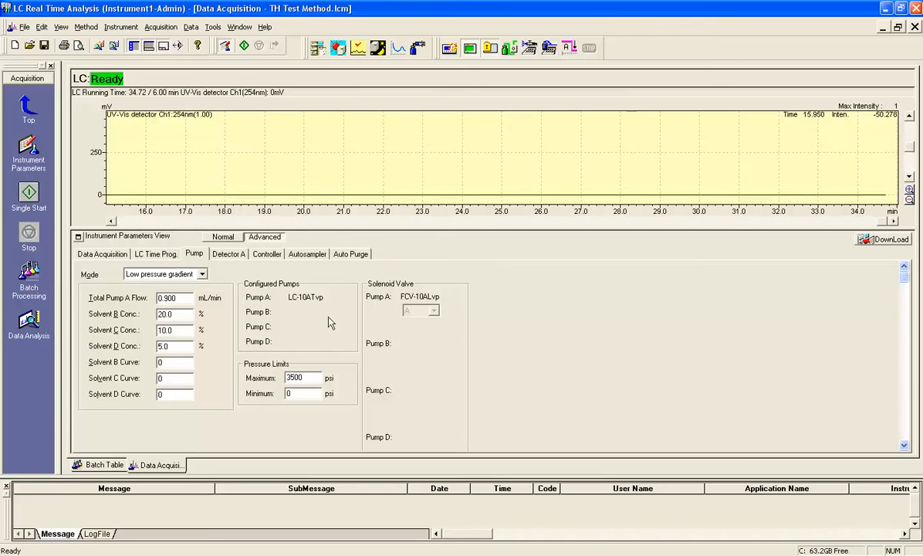
Set Detector A's Wavelength Ch1 to 273 nm and download the change to the instrument, saving the current method file
{"action": "left_click", "coordinate": [237, 256]}
{"action": "left_click", "coordinate": [163, 346]}
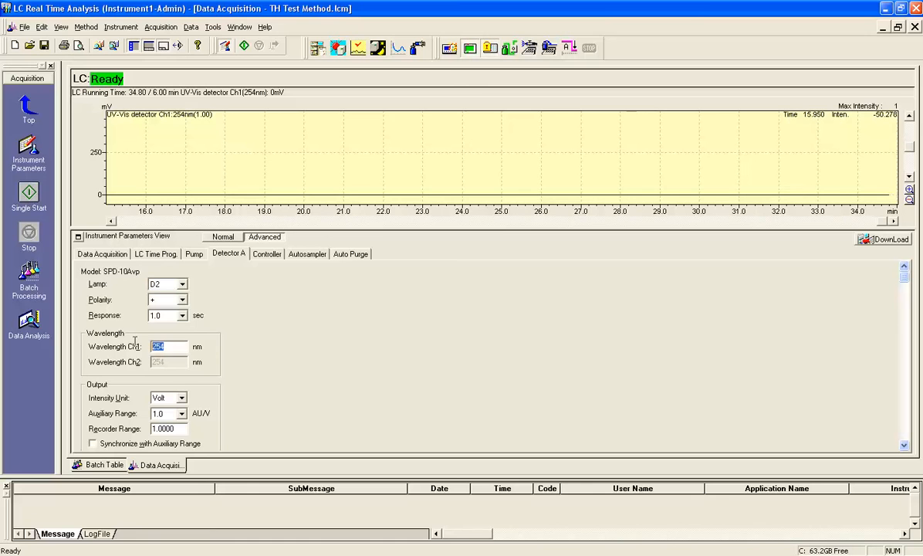
{"action": "type", "text": "273"}
{"action": "left_click", "coordinate": [885, 240]}
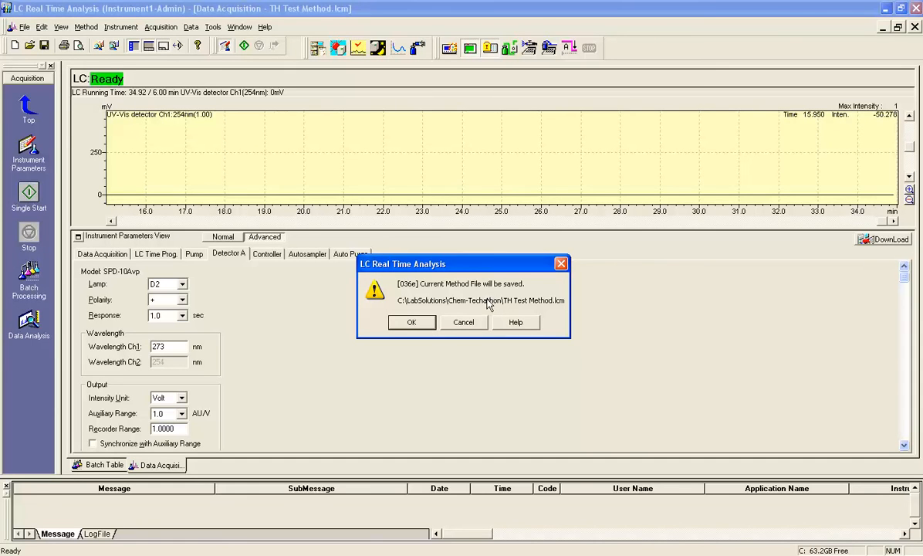
{"action": "left_click", "coordinate": [424, 324]}
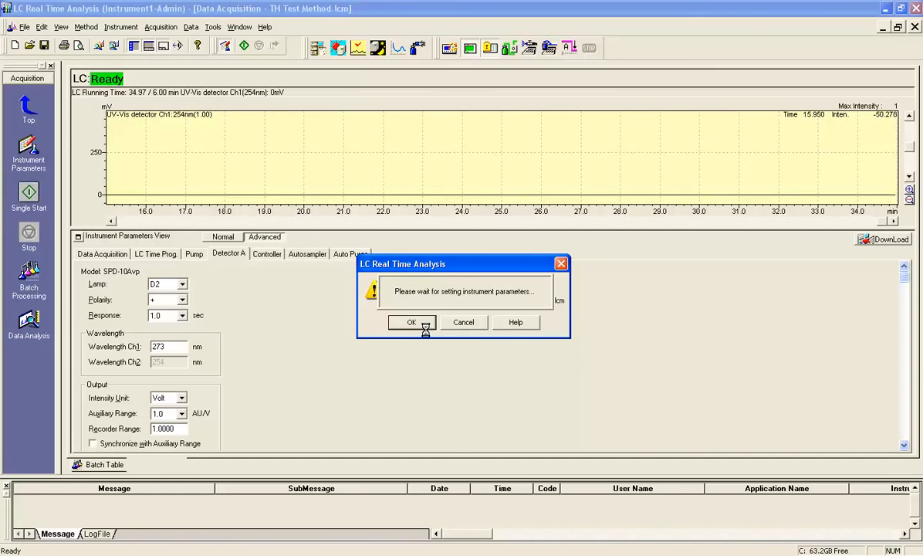